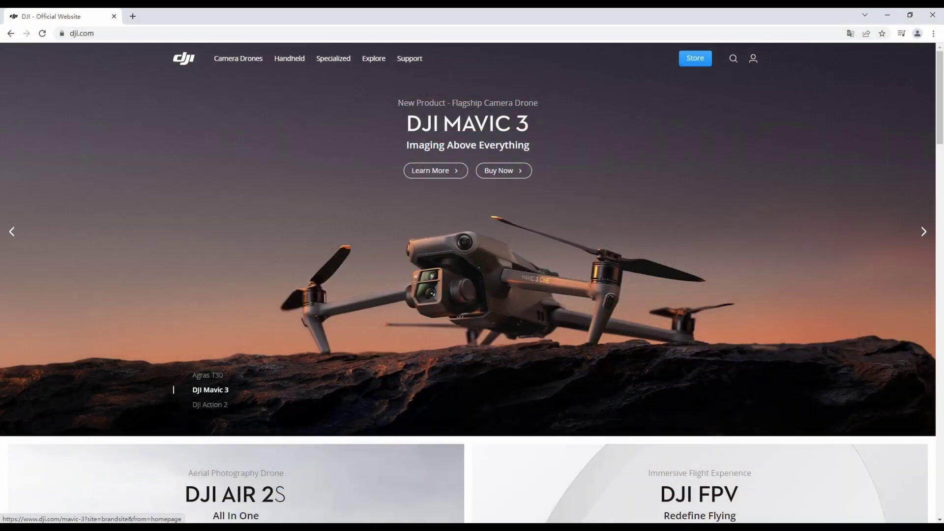
# Sign in to the DJI website account, then confirm on the controller that every firmware module is up to date
pyautogui.moveTo(753, 59)
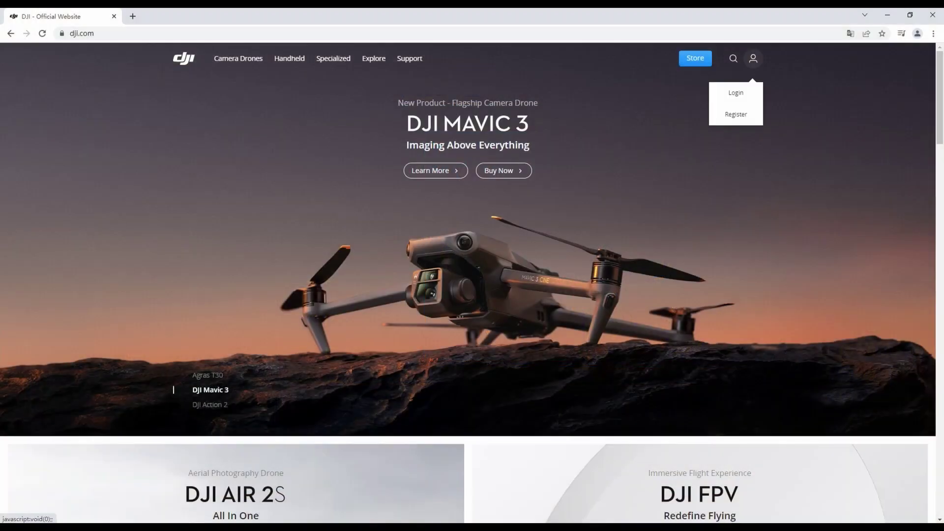
pyautogui.click(735, 93)
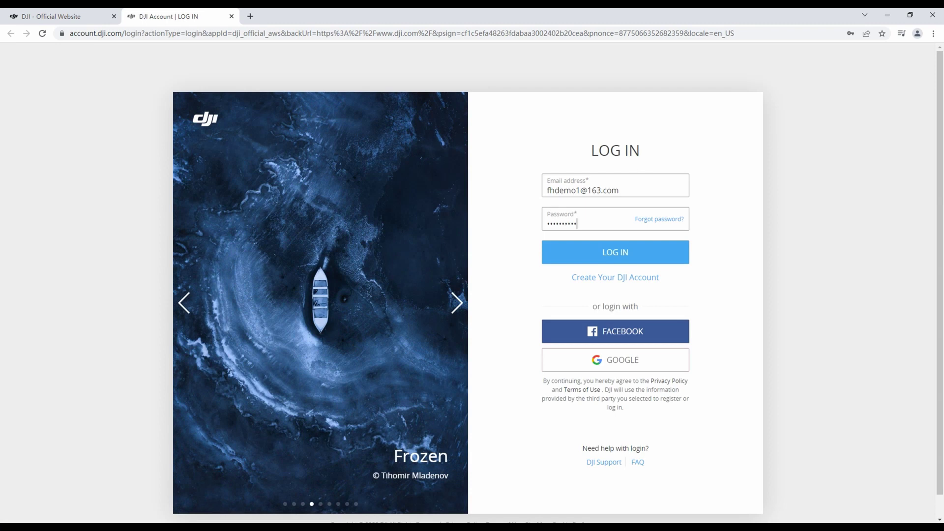
pyautogui.press('Return')
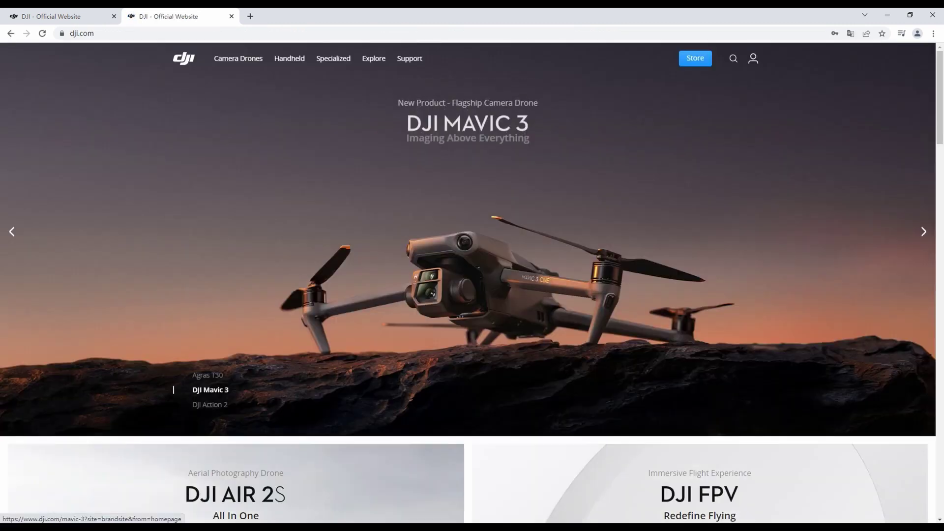
pyautogui.moveTo(753, 58)
pyautogui.click(713, 116)
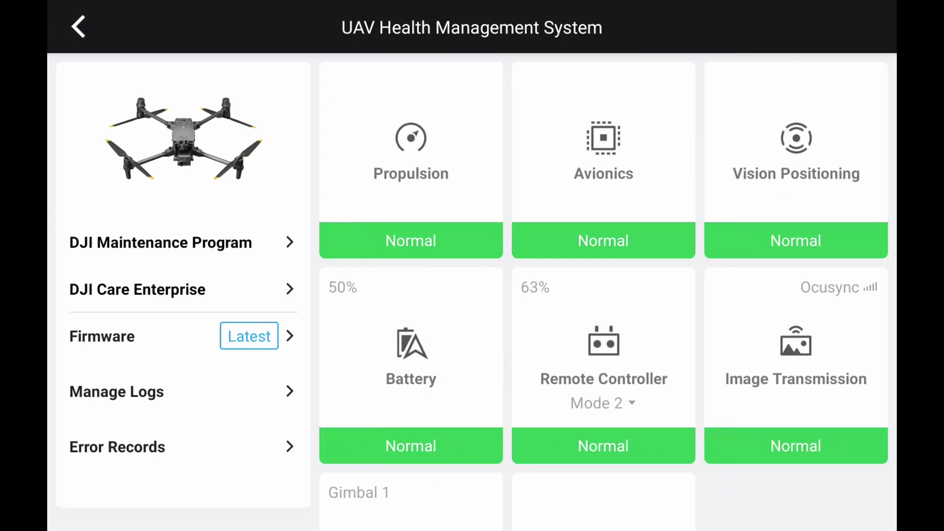
pyautogui.click(96, 347)
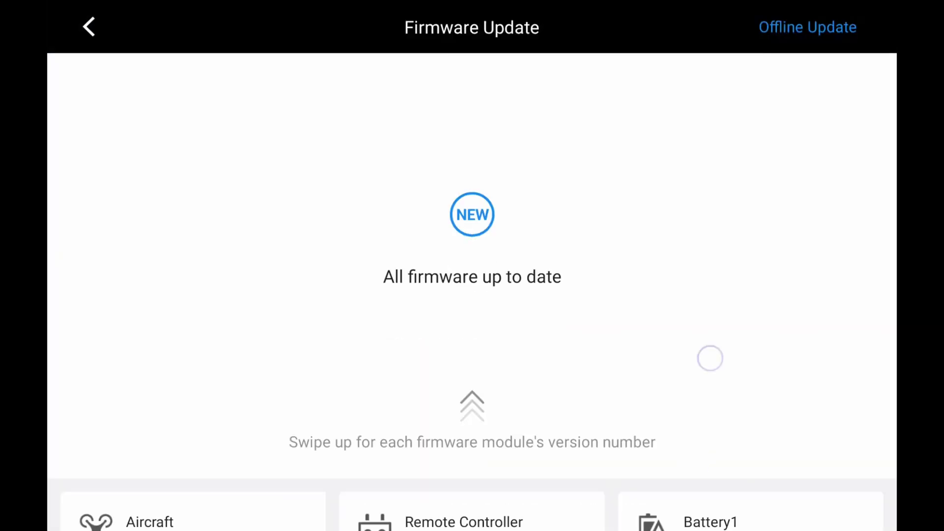
pyautogui.moveTo(695, 438); pyautogui.dragTo(695, 246)
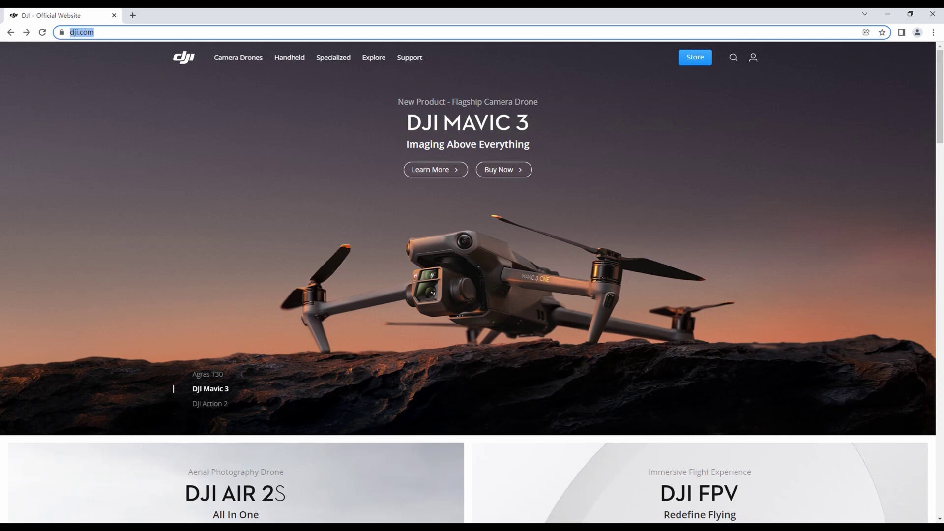
# Go to fh.dji.com and log in with the DJI account e-mail and password
pyautogui.write('fh.dji.com')
pyautogui.press('Return')
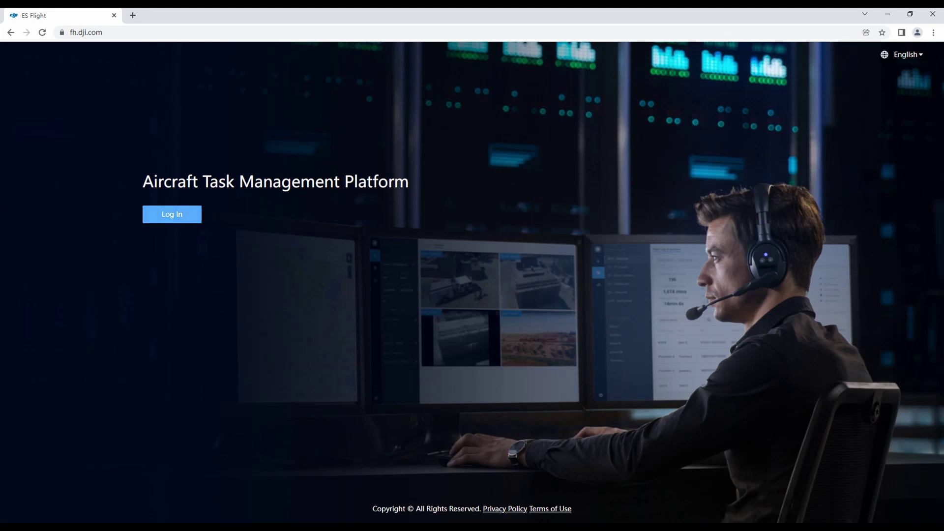
pyautogui.click(172, 214)
pyautogui.click(615, 187)
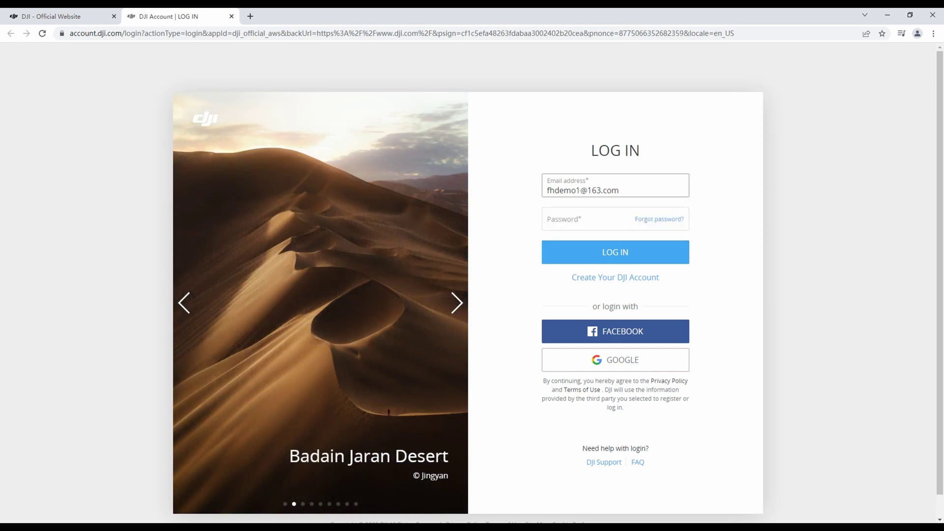
pyautogui.press('Tab')
pyautogui.write('********')
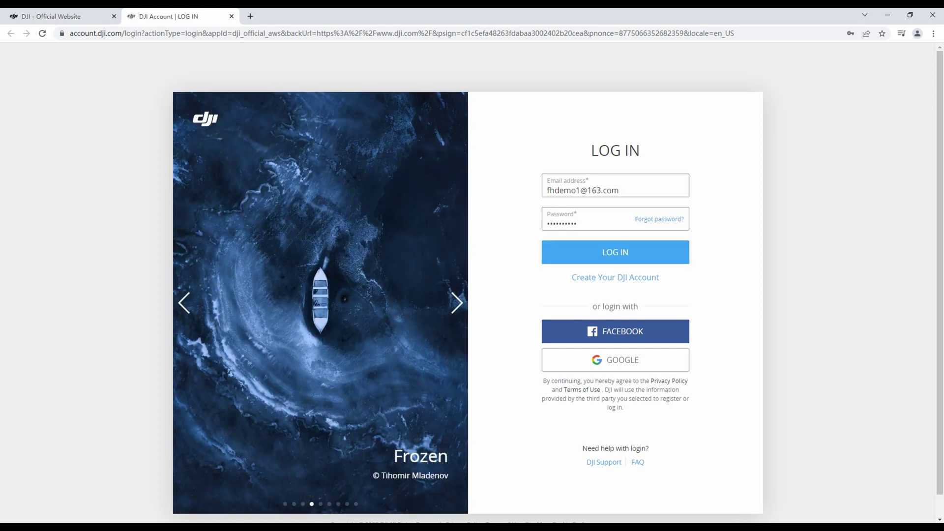
pyautogui.press('Return')
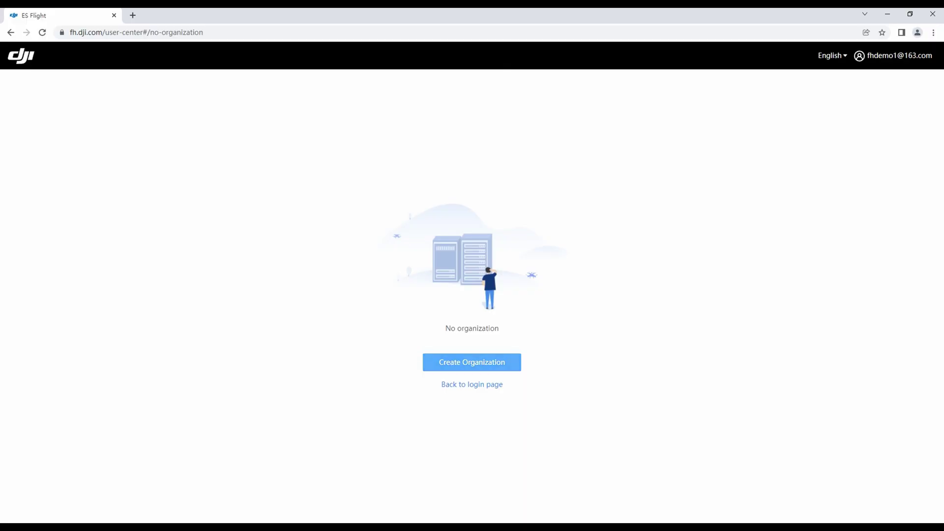
# Create a new organization named FHDemo
pyautogui.click(473, 363)
pyautogui.click(493, 266)
pyautogui.write('F')
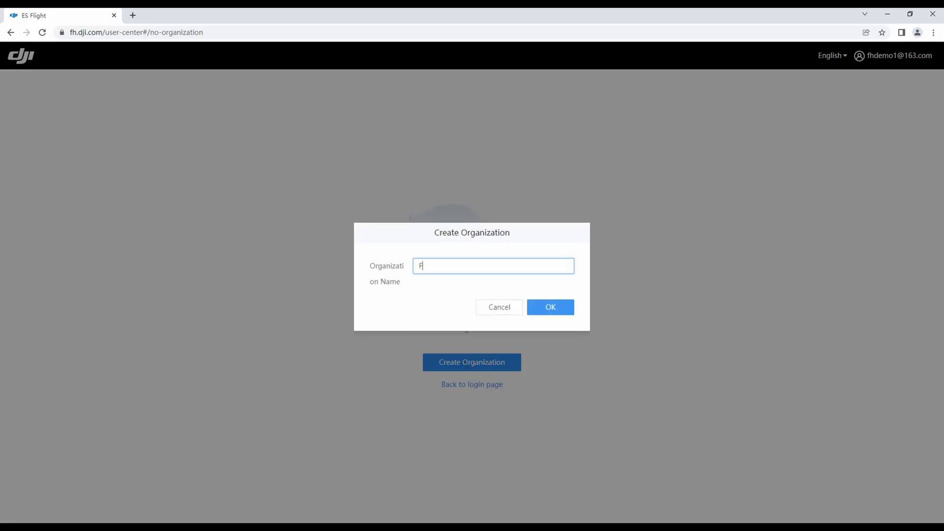
pyautogui.write('HDemo')
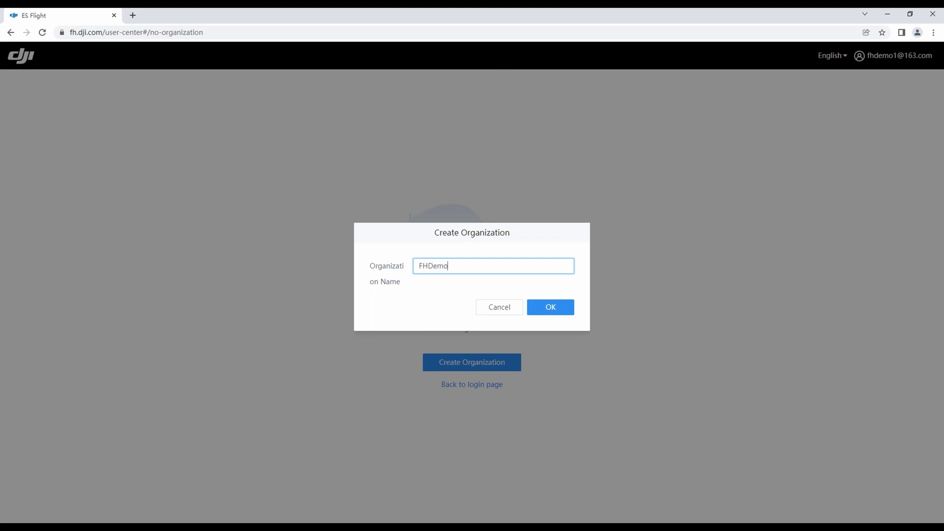
pyautogui.press('Return')
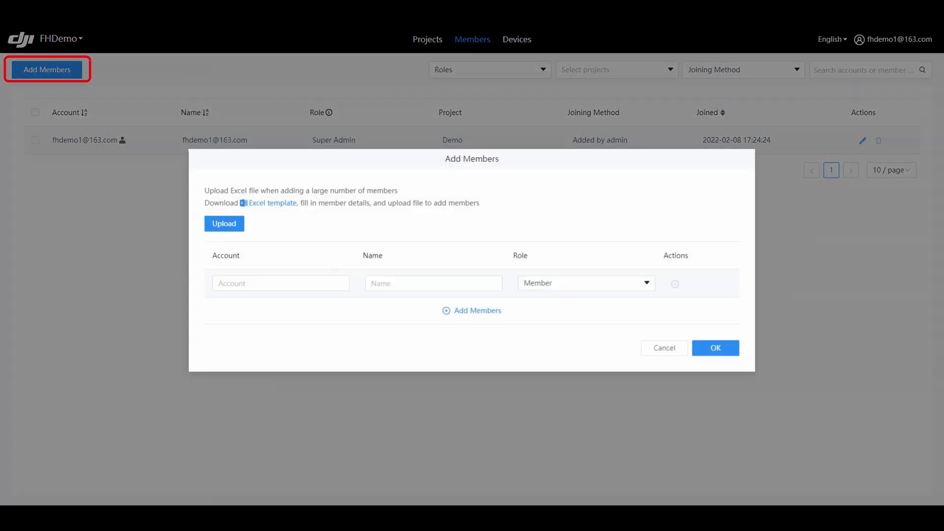
# Add a member with their account e-mail and name, assigned the Organization Admin role
pyautogui.click(280, 283)
pyautogui.press('Tab')
pyautogui.write('person2')
pyautogui.press('Tab')
pyautogui.press('Down')
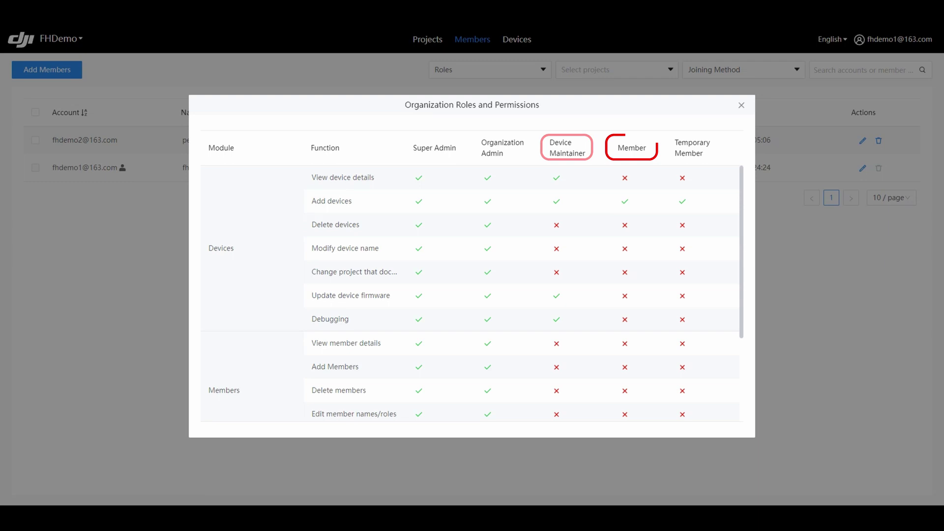
pyautogui.scroll(-5, 472, 293)
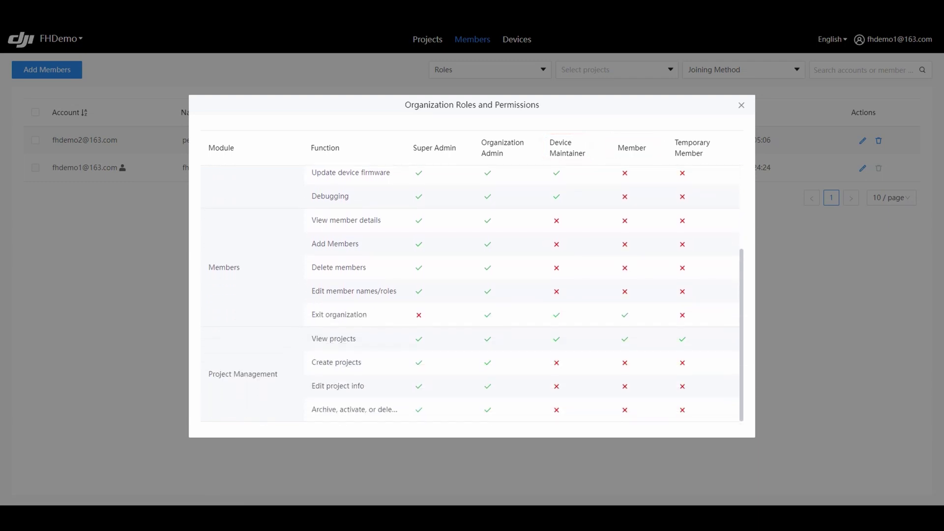
pyautogui.scroll(5, 472, 294)
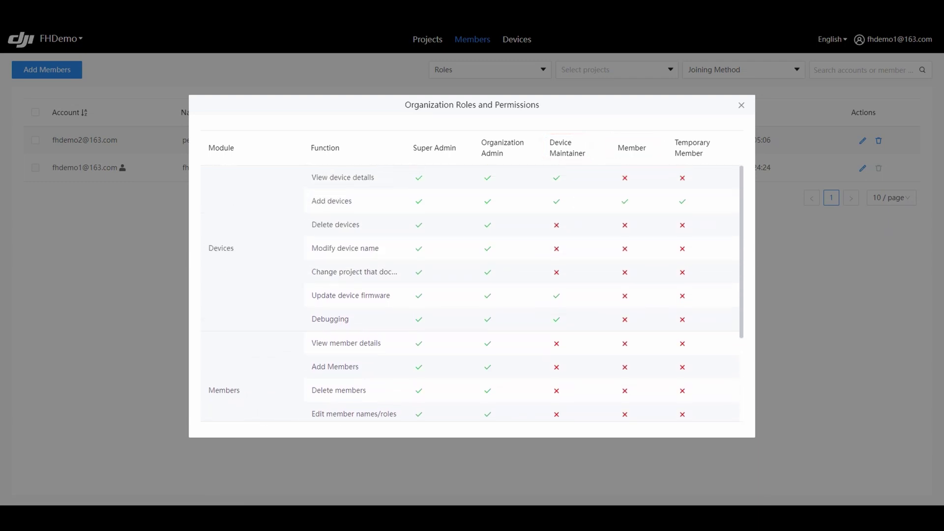
pyautogui.scroll(-5, 473, 293)
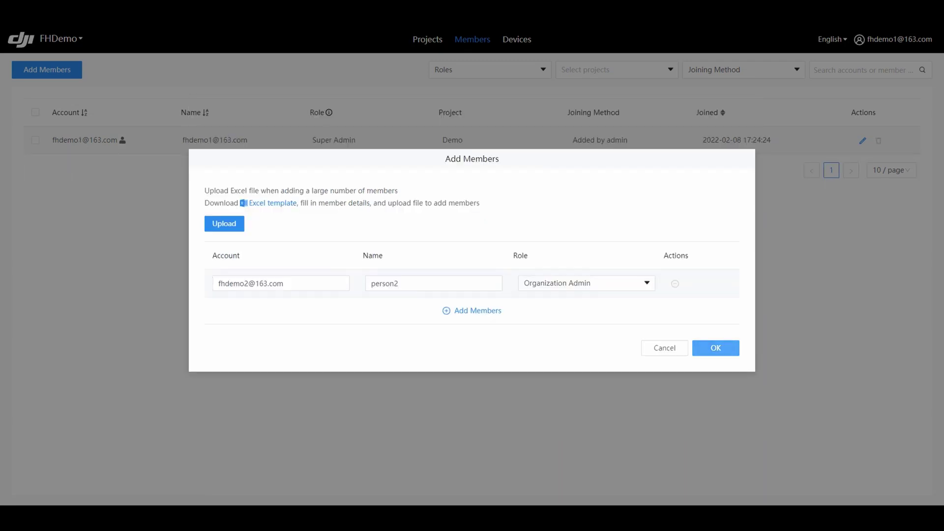
pyautogui.click(715, 347)
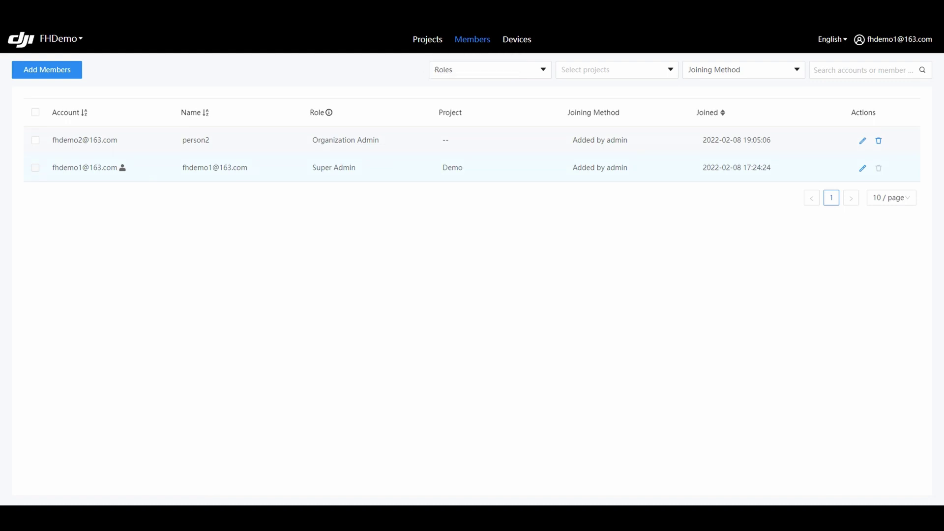
# Download the member Excel template, then upload the filled Template.xlsx to add two members
pyautogui.click(47, 69)
pyautogui.click(272, 202)
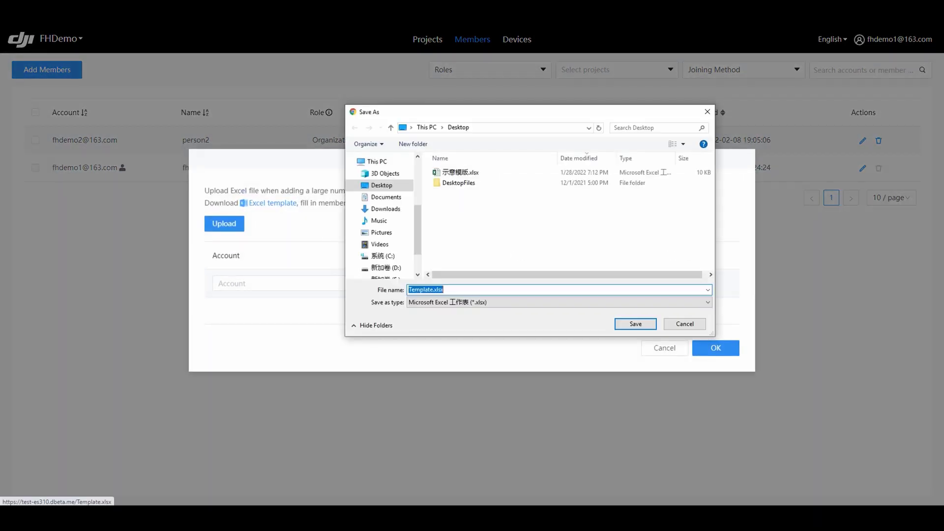
pyautogui.press('Return')
pyautogui.click(224, 223)
pyautogui.click(459, 172)
pyautogui.press('Return')
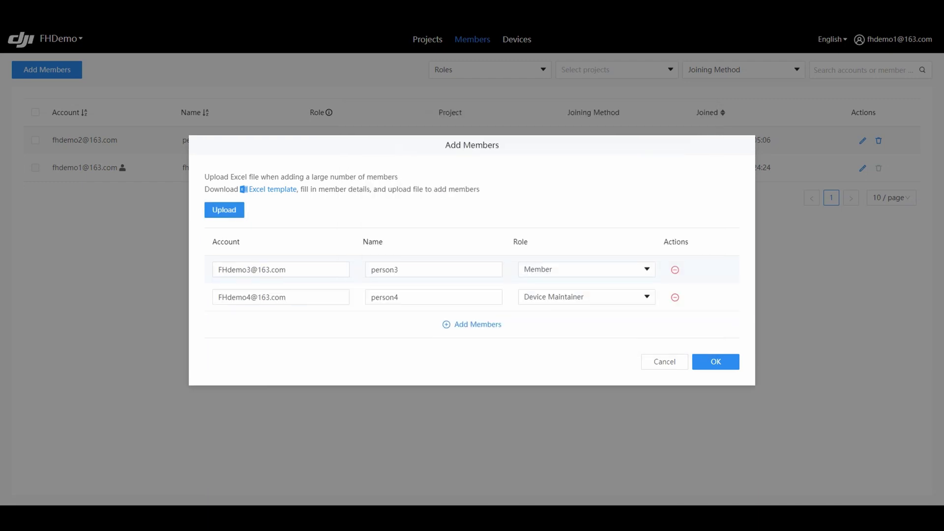
pyautogui.click(716, 347)
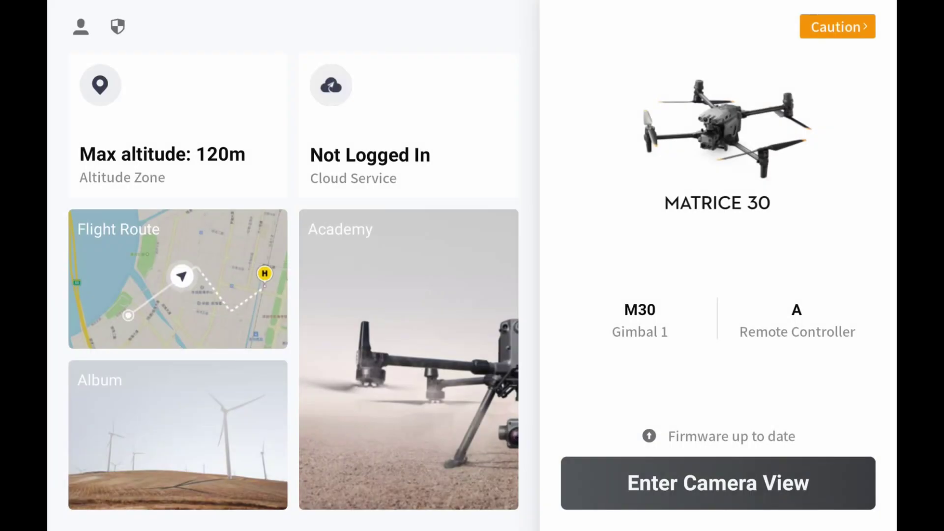
# In DJI Pilot 2, log in to FlightHub 2 cloud service with e-mail, password and verification code
pyautogui.click(367, 150)
pyautogui.click(365, 142)
pyautogui.click(472, 164)
pyautogui.write('fhde')
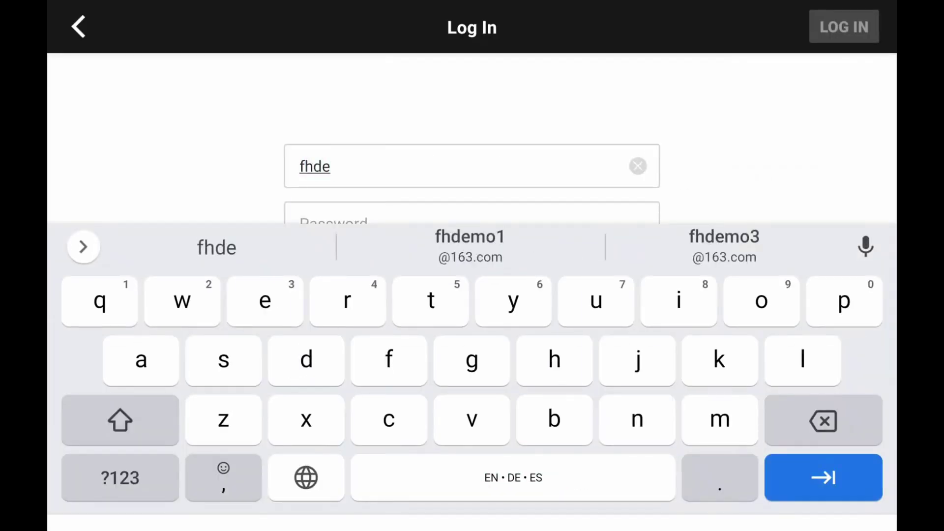
pyautogui.click(470, 246)
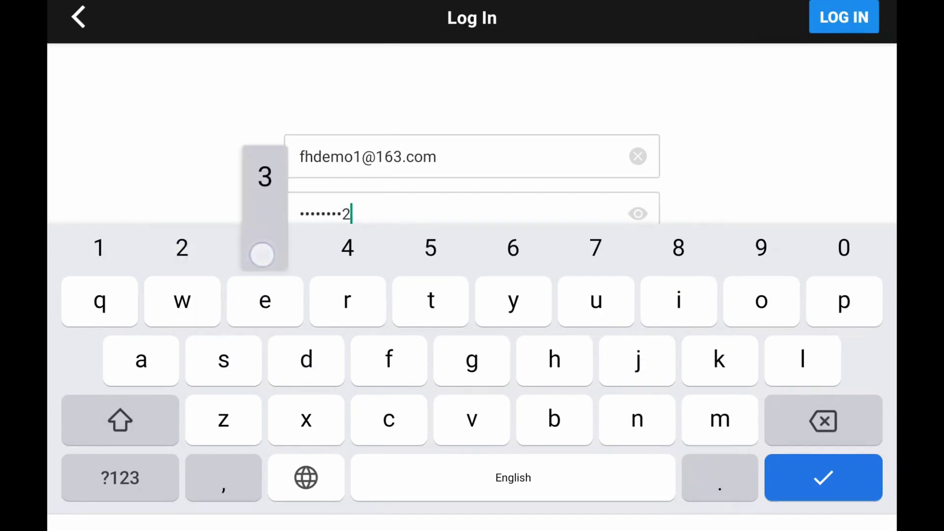
pyautogui.press('Return')
pyautogui.click(844, 16)
pyautogui.click(409, 280)
pyautogui.press('Return')
pyautogui.click(844, 26)
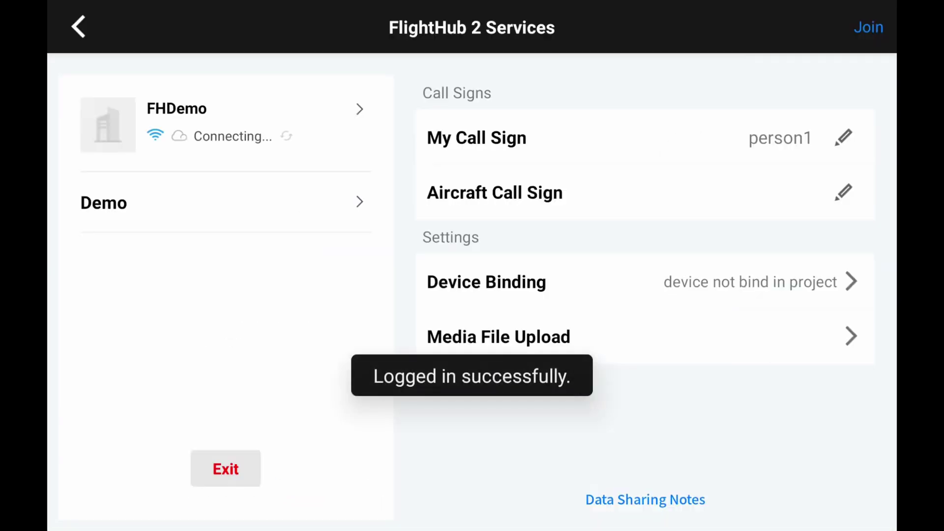
# Bind the M30 aircraft in Device Binding, leaving its name unchanged
pyautogui.click(790, 288)
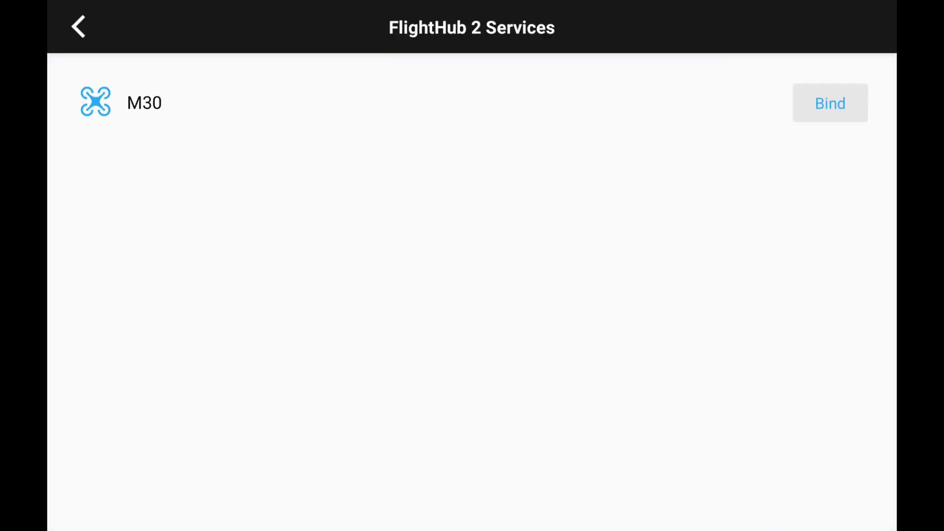
pyautogui.click(831, 103)
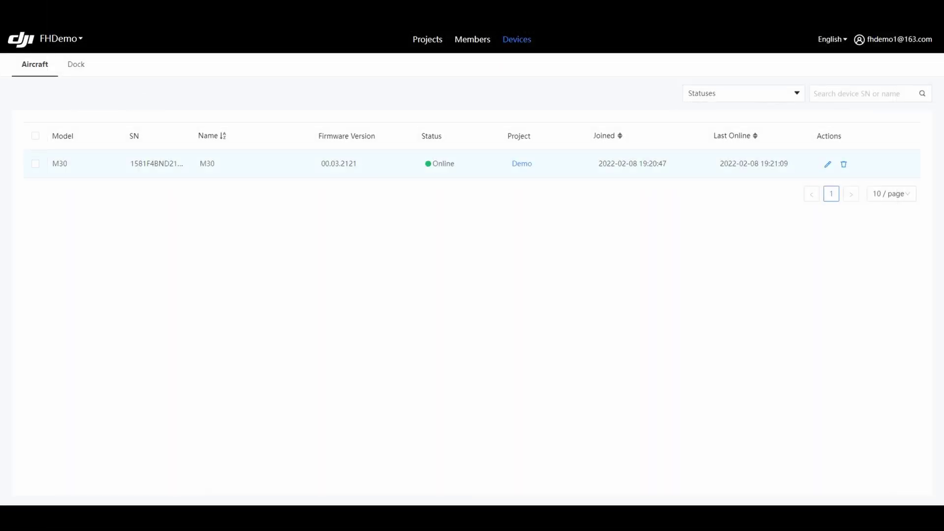
pyautogui.click(827, 164)
pyautogui.click(221, 164)
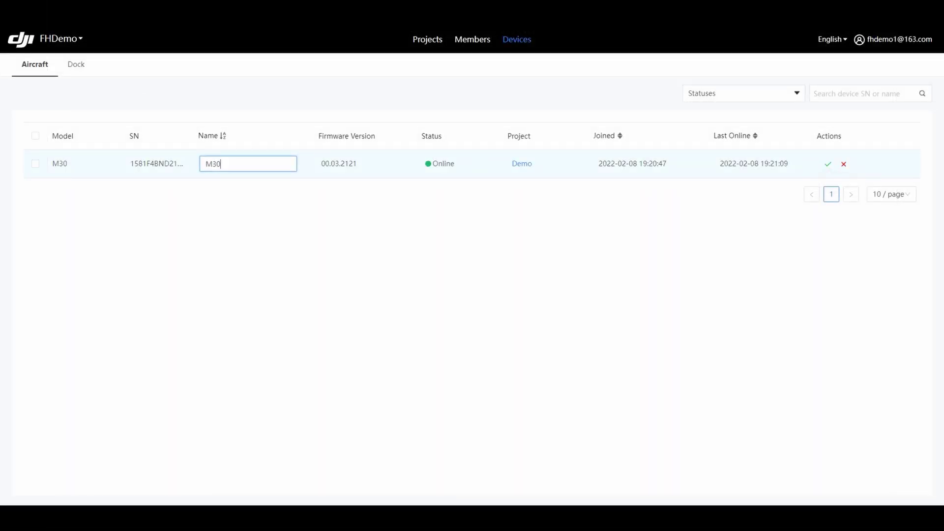
pyautogui.click(828, 164)
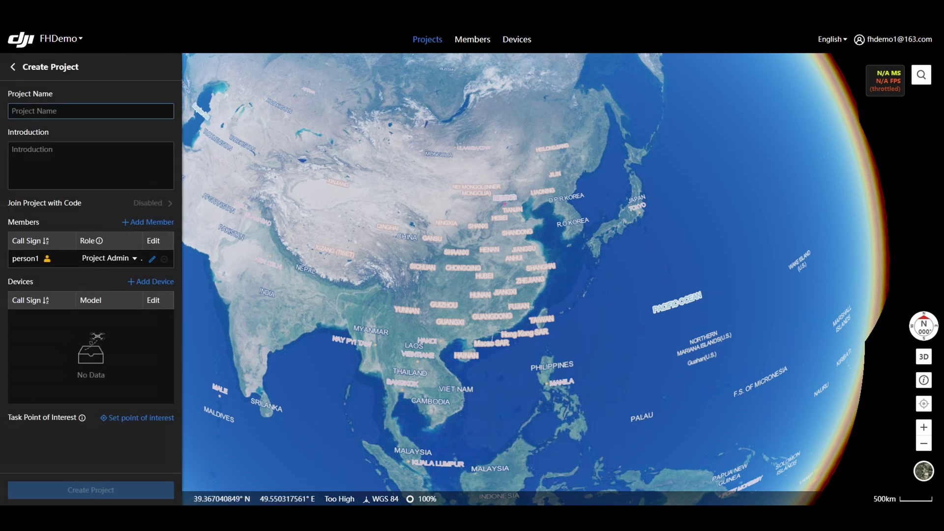
# Name the new project Demo with introduction 'Test' and add two members to it
pyautogui.write('Demo')
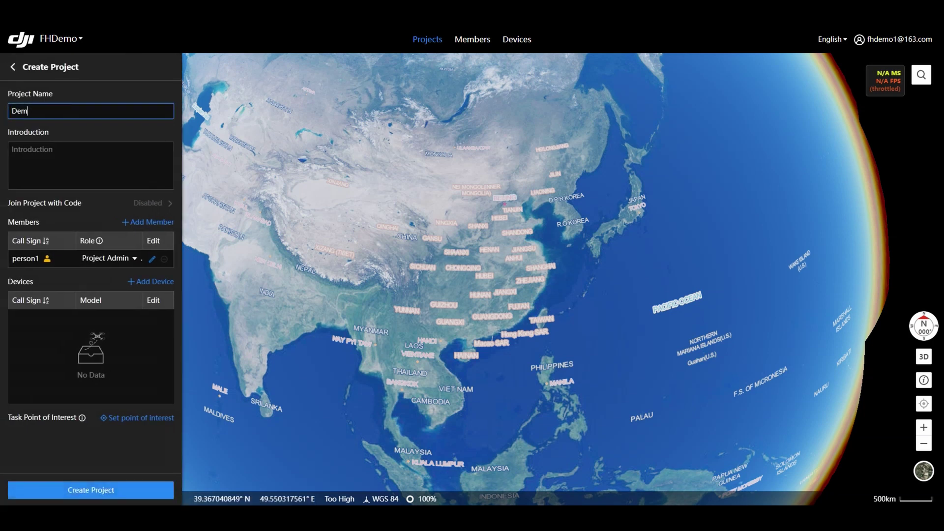
pyautogui.click(11, 149)
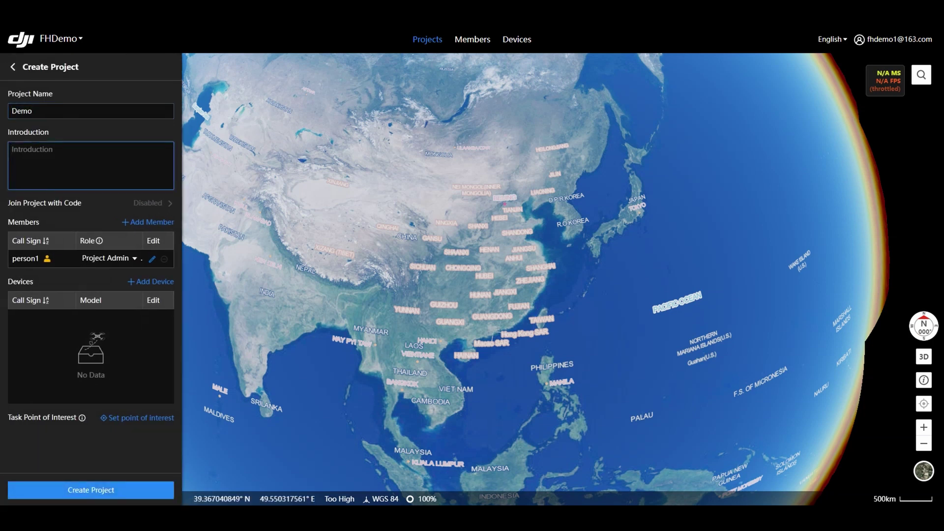
pyautogui.write('Test')
pyautogui.click(147, 222)
pyautogui.click(199, 151)
pyautogui.click(199, 169)
pyautogui.click(352, 68)
# Place the point of interest on the site map, create Demo, and enter its workspace
pyautogui.click(137, 454)
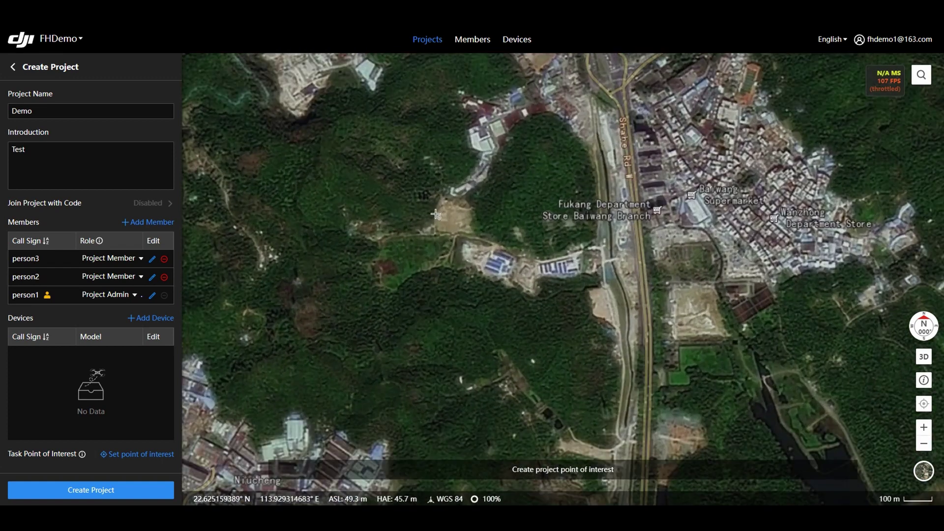
pyautogui.scroll(5, 436, 214)
pyautogui.click(453, 224)
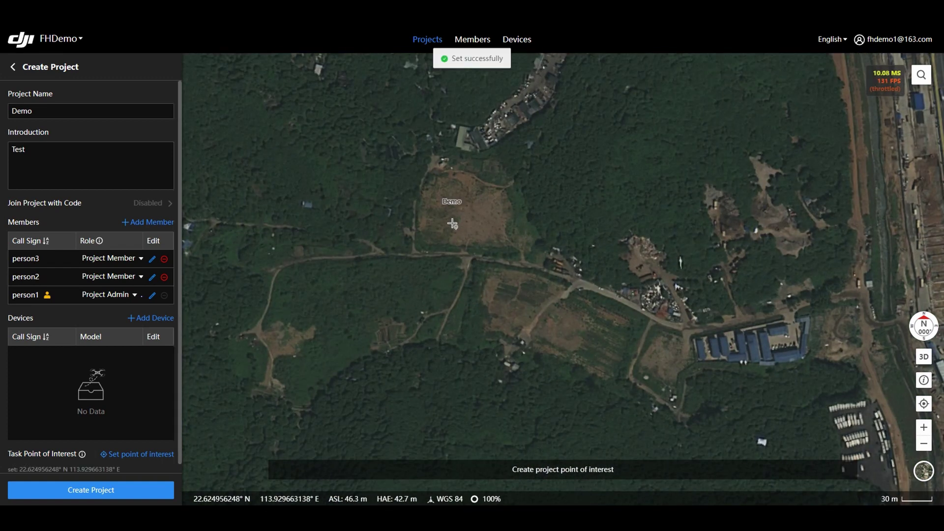
pyautogui.scroll(-2, 445, 226)
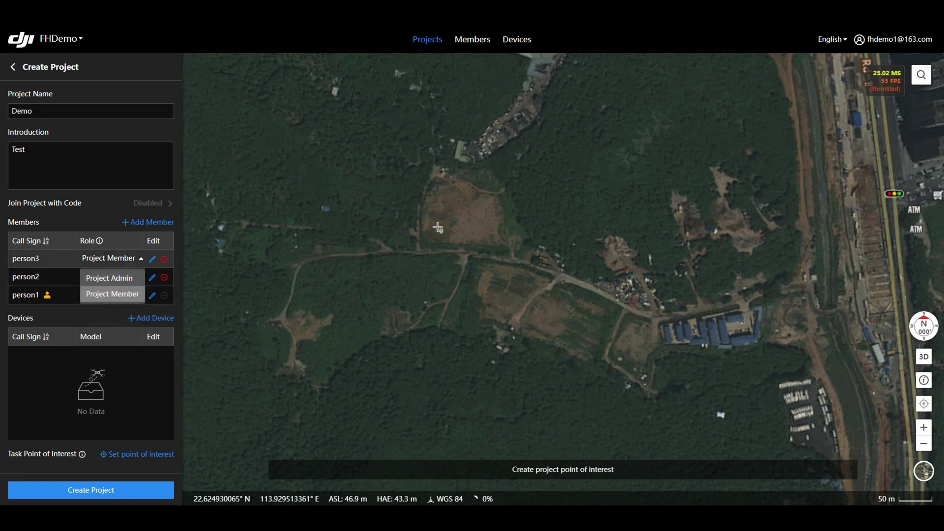
pyautogui.press('Escape')
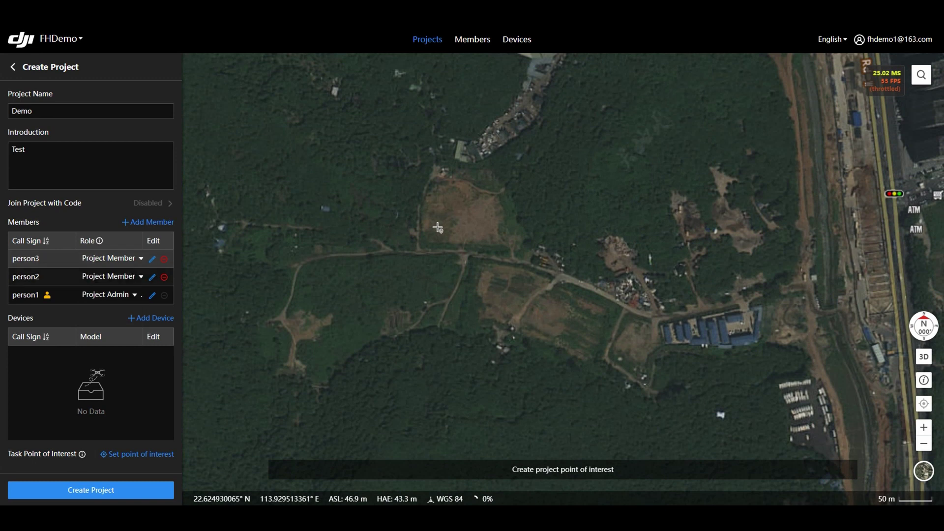
pyautogui.click(438, 227)
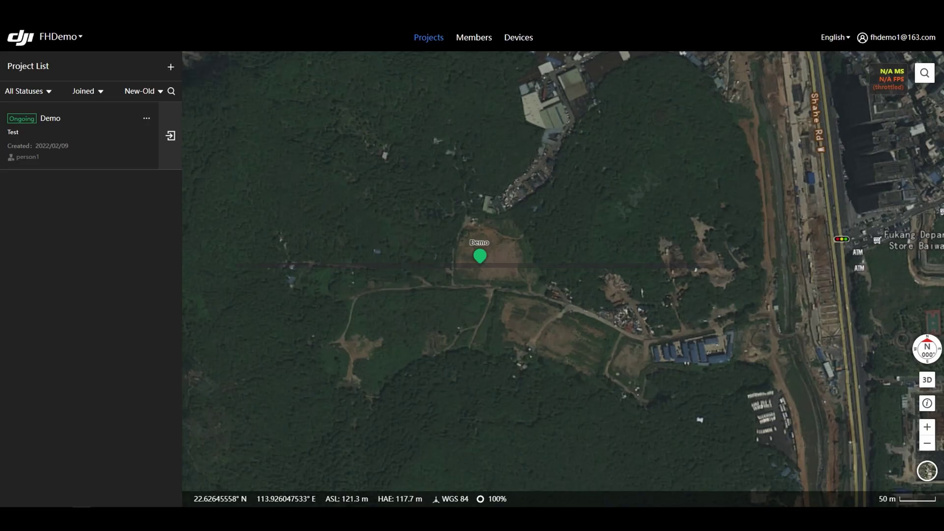
pyautogui.click(170, 135)
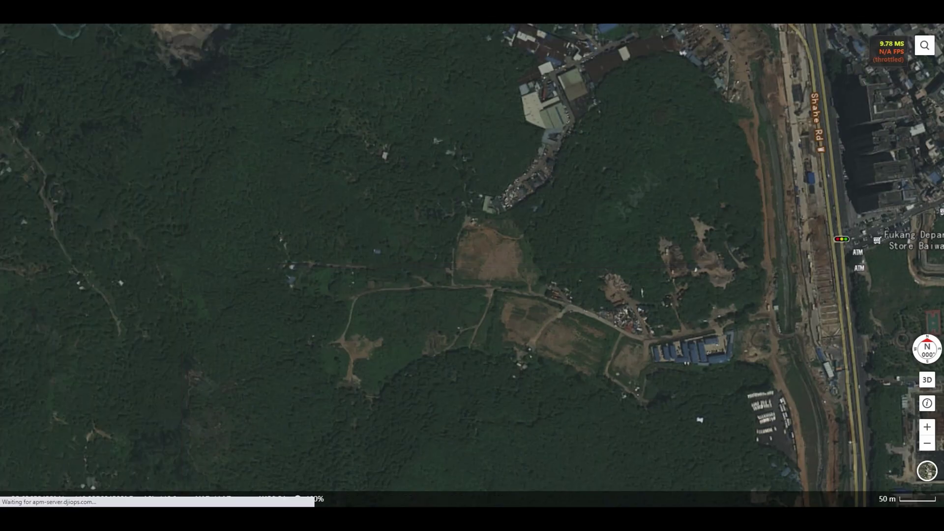
# Look through the Annotations, Map, Media Files and Flight Route Library panels, then return to online devices
pyautogui.click(12, 89)
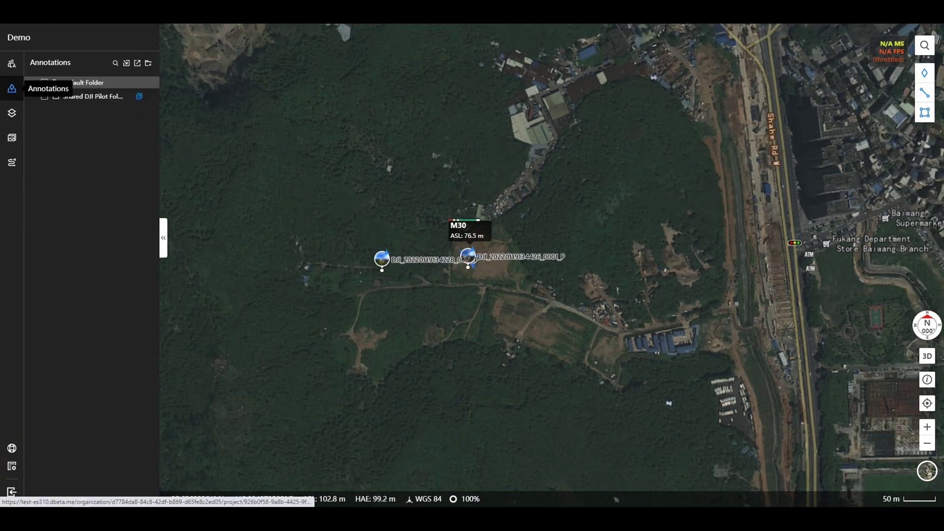
pyautogui.click(11, 113)
pyautogui.click(12, 138)
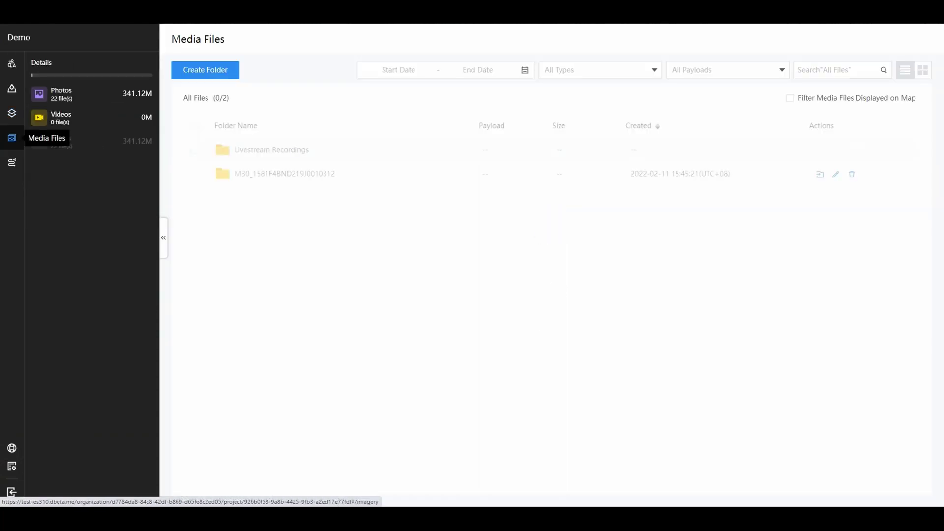
pyautogui.click(11, 163)
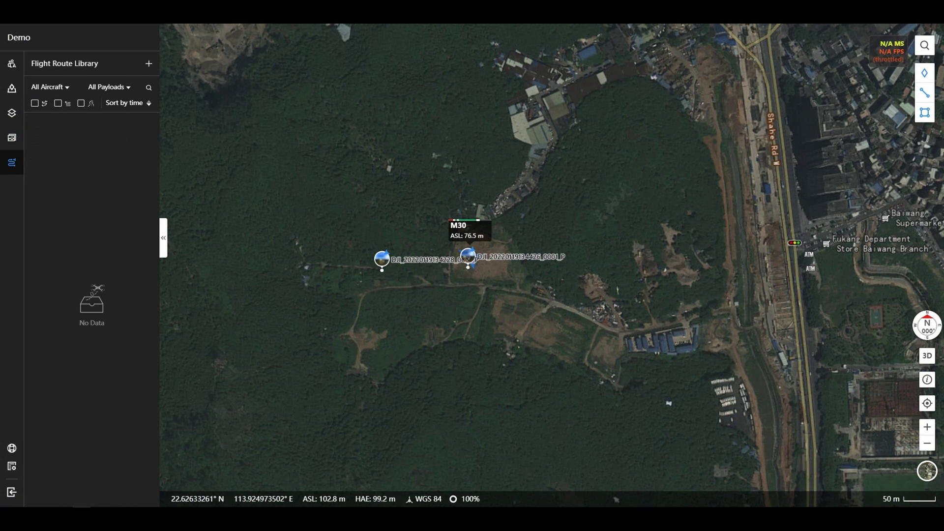
pyautogui.click(12, 466)
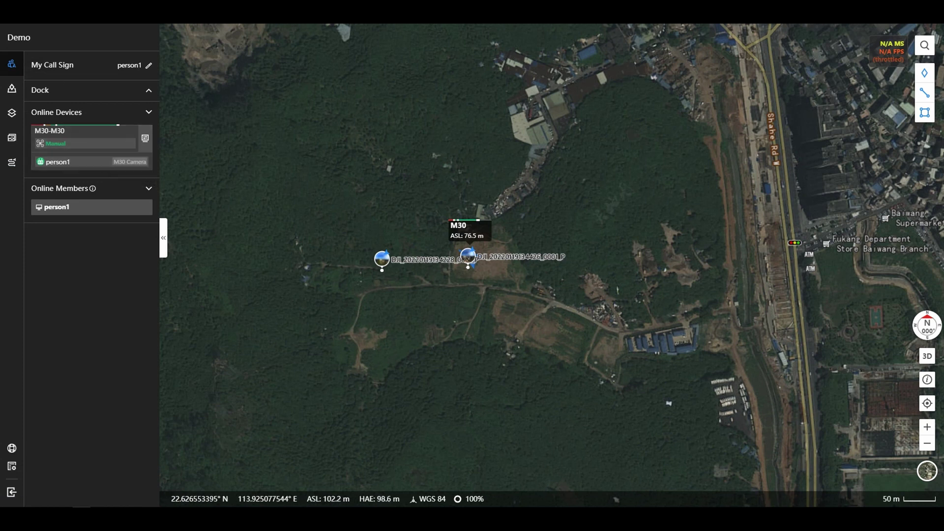
# Zoom to the M30 and watch its camera feed, then FPV, before closing it
pyautogui.scroll(3, 468, 252)
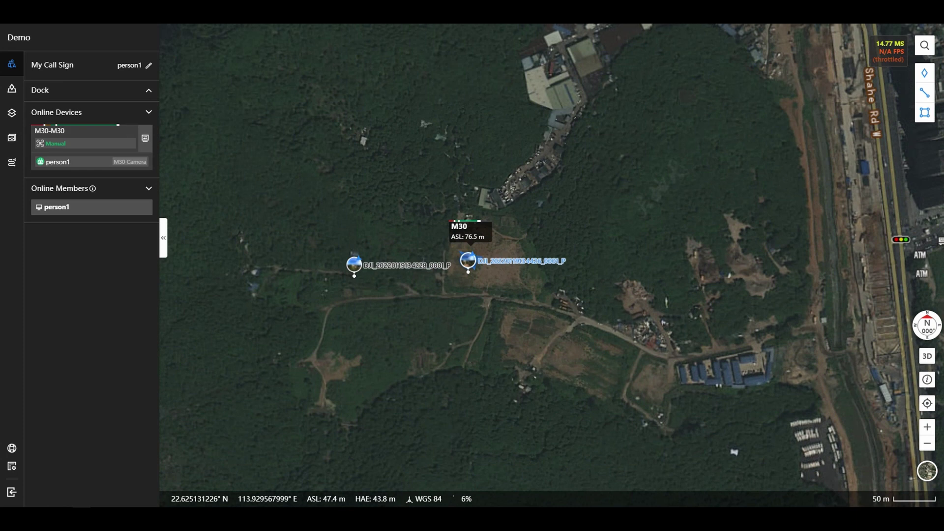
pyautogui.scroll(2, 463, 254)
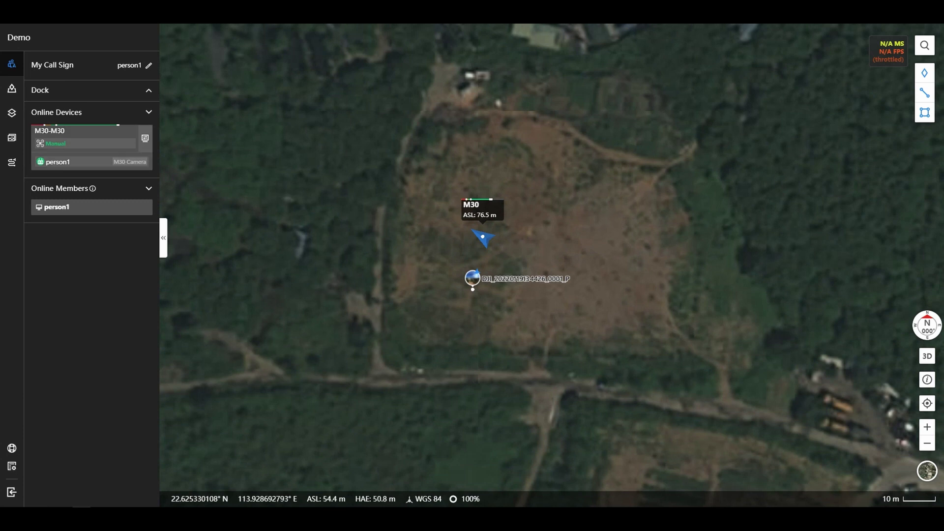
pyautogui.click(145, 138)
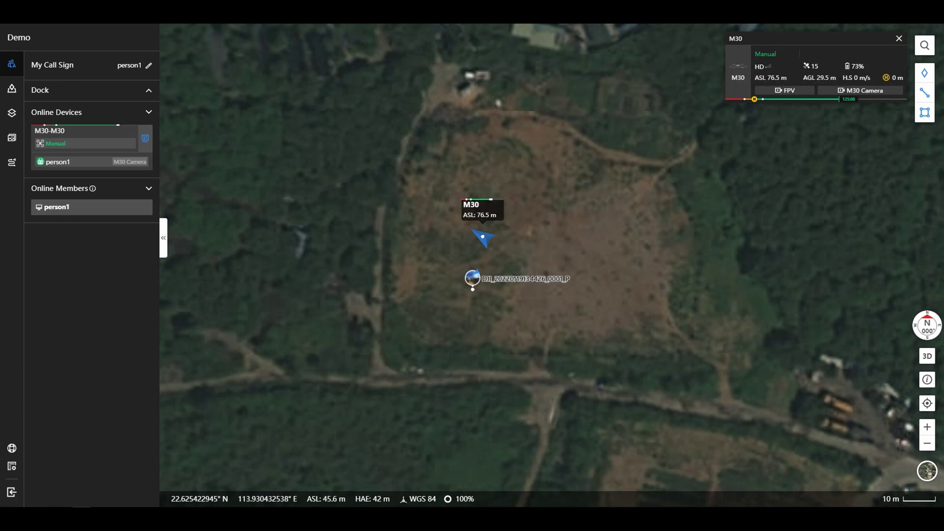
pyautogui.click(860, 90)
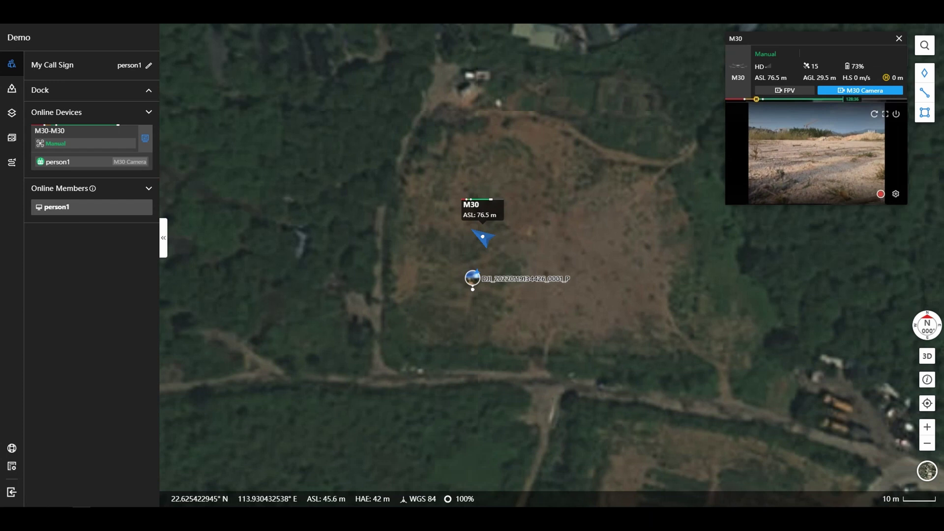
pyautogui.click(785, 91)
pyautogui.click(785, 91)
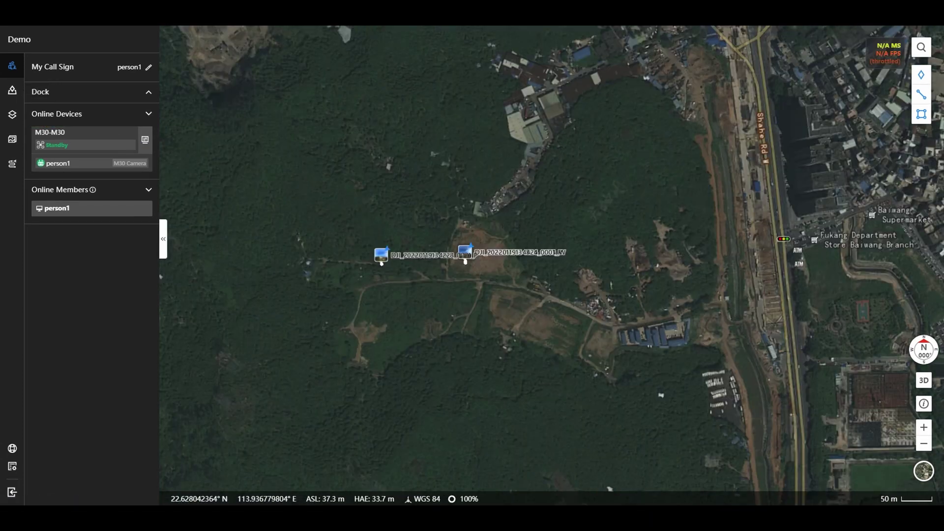
# Switch the map to a 3-D perspective view
pyautogui.click(921, 47)
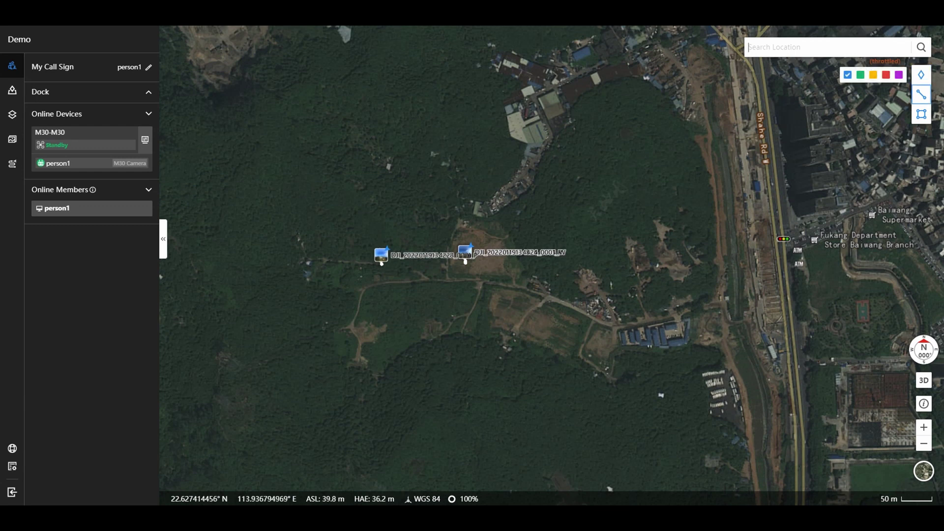
pyautogui.moveTo(921, 114)
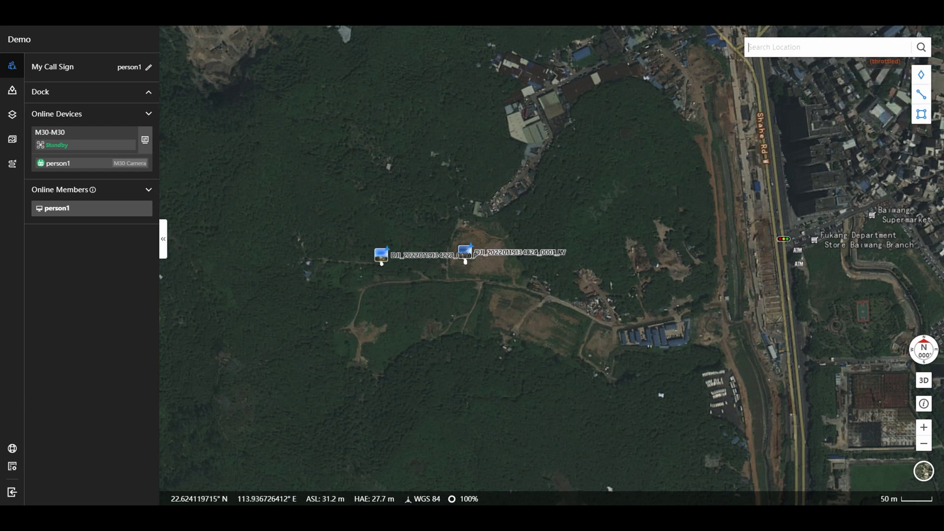
pyautogui.click(923, 381)
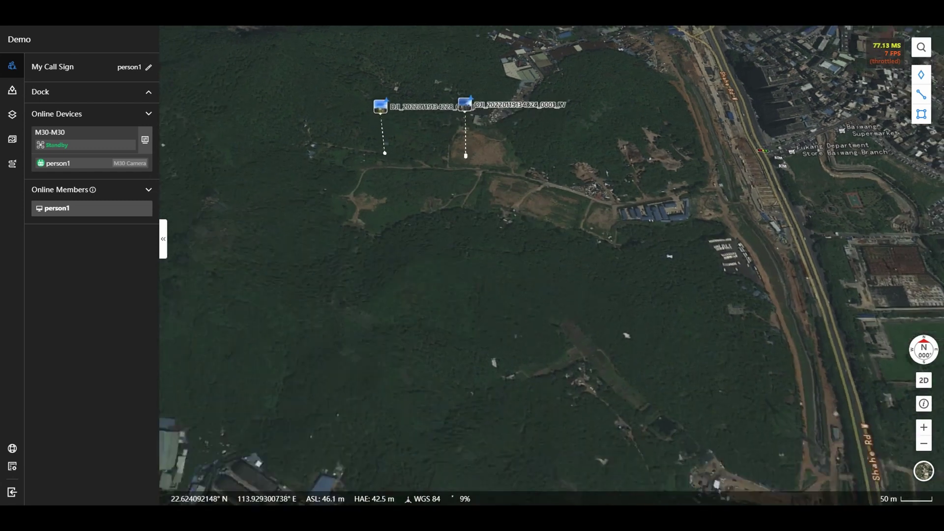
# Import KMLExport_20220208185233.kml into annotations and distribute the Demo folder
pyautogui.moveTo(923, 471)
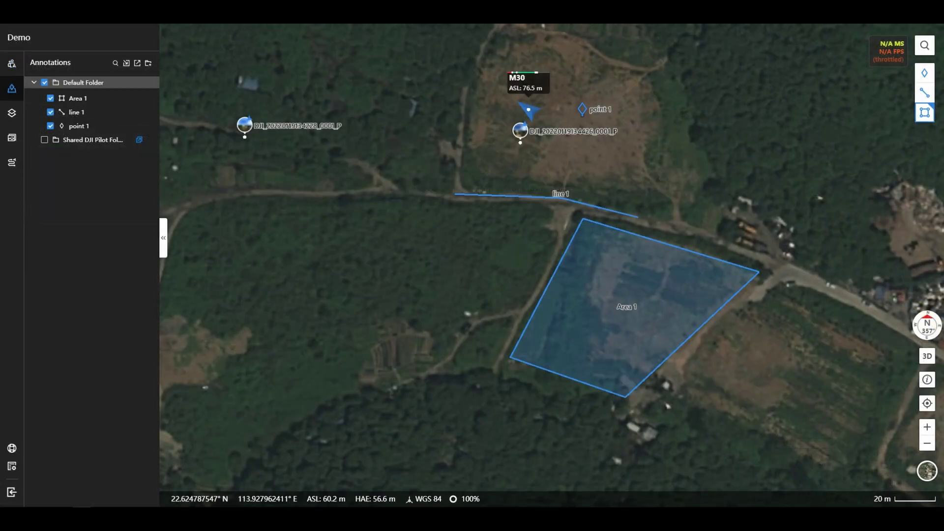
pyautogui.click(126, 63)
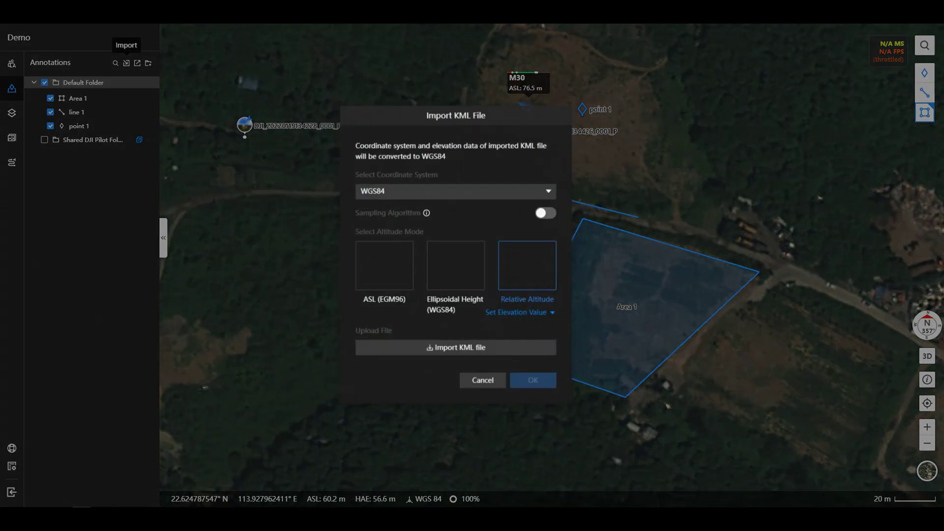
pyautogui.click(464, 354)
pyautogui.click(637, 323)
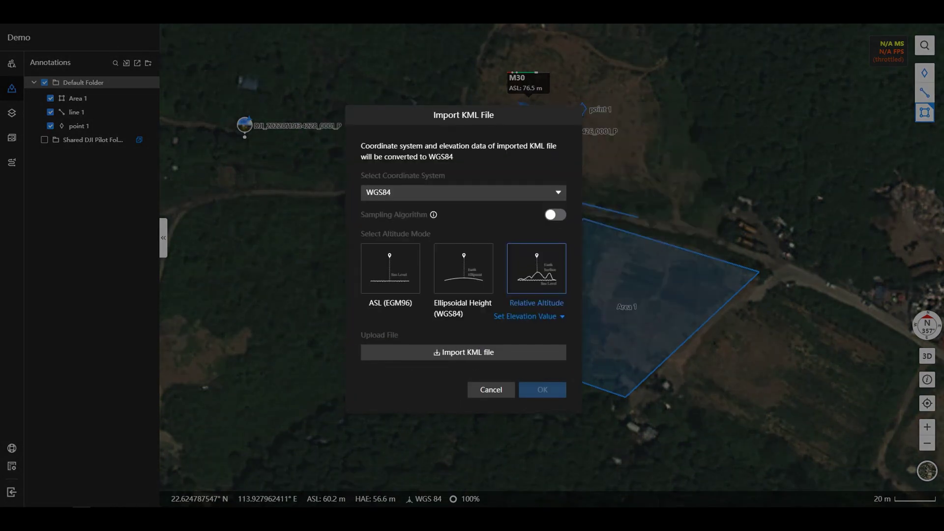
pyautogui.click(536, 396)
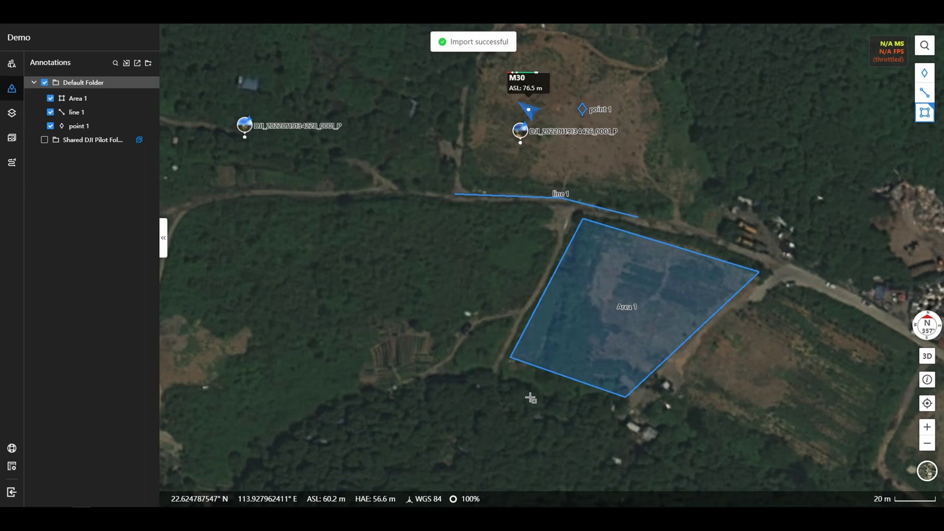
pyautogui.scroll(-3, 397, 336)
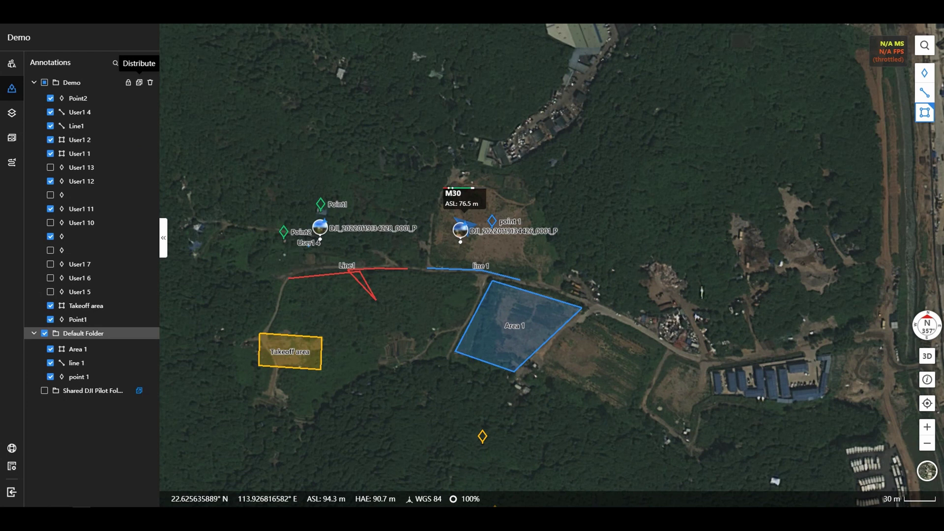
pyautogui.click(139, 83)
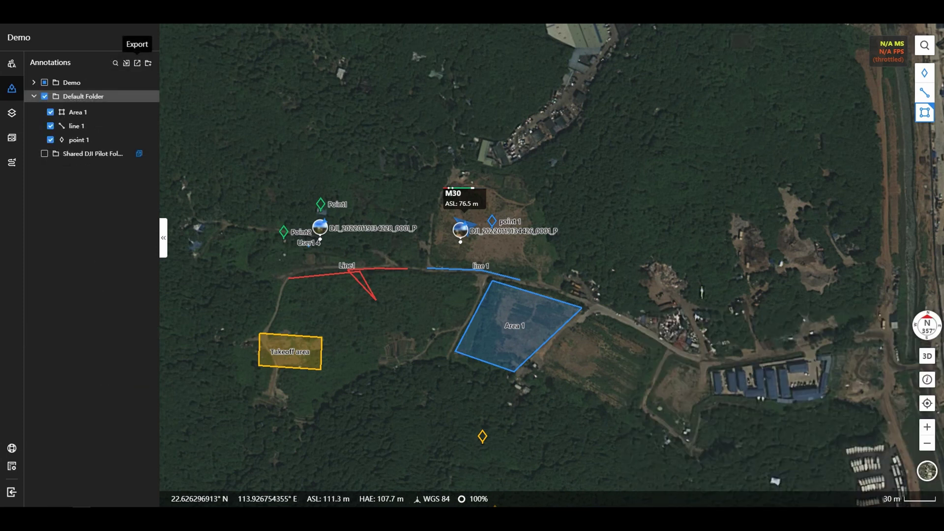
# Export the selected annotation folders as a KML file and save it
pyautogui.click(138, 63)
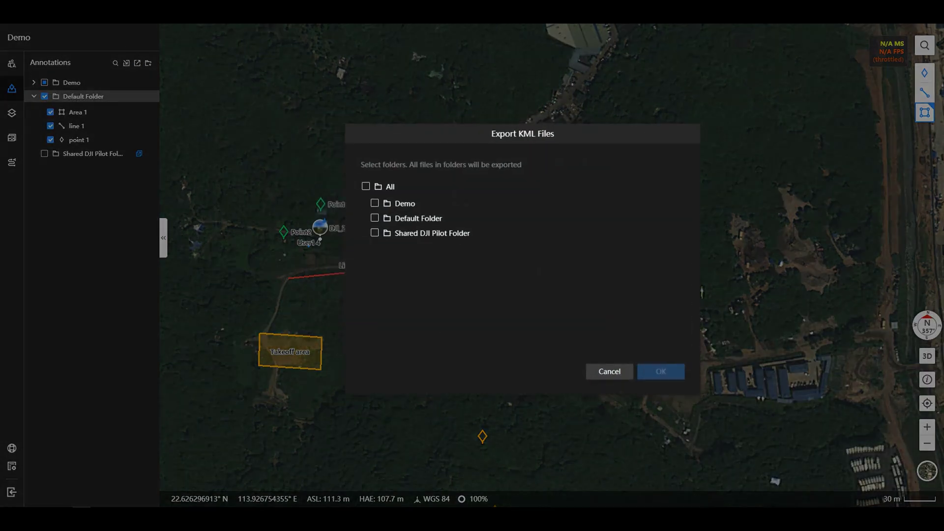
pyautogui.click(661, 372)
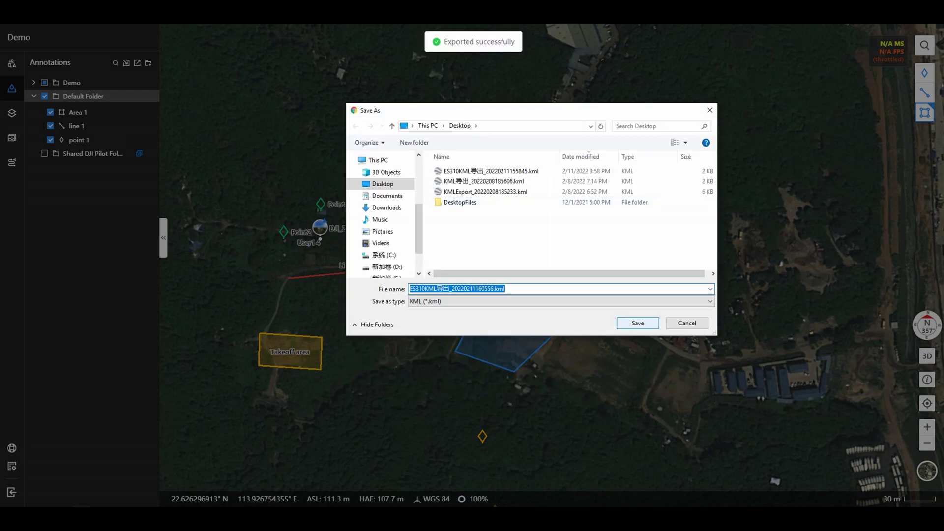
pyautogui.press('Return')
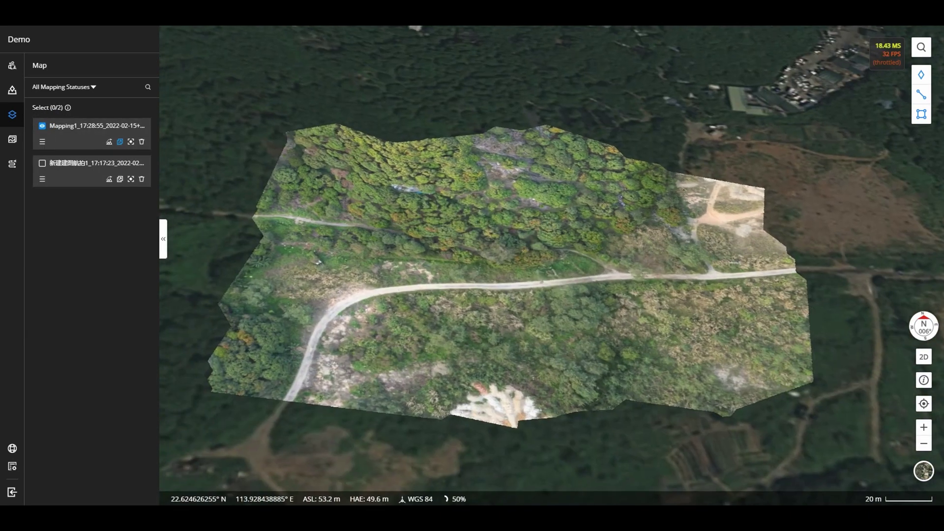
# Load the elevation overlay for the first mapping result on the map
pyautogui.click(109, 141)
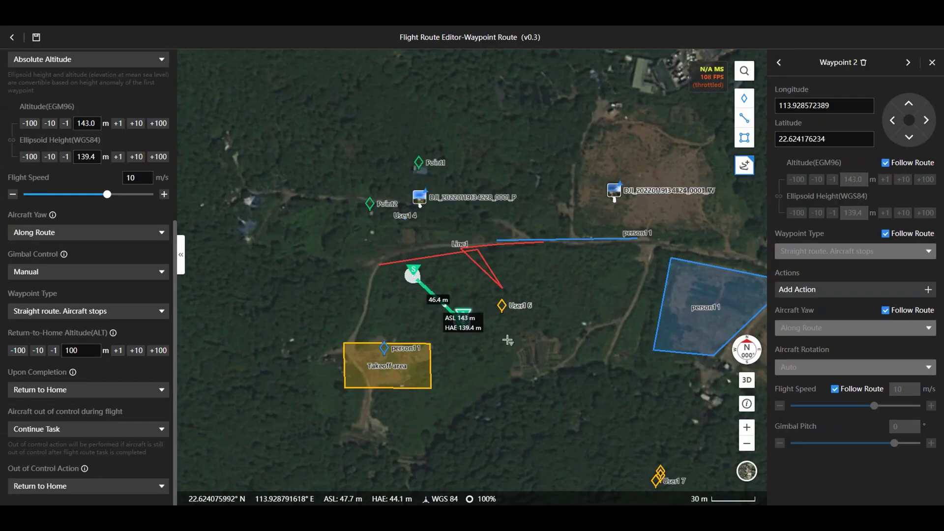
# Add a Gimbal Pitch action of -70° to Waypoint 1
pyautogui.click(779, 62)
pyautogui.click(779, 62)
pyautogui.click(836, 289)
pyautogui.click(751, 201)
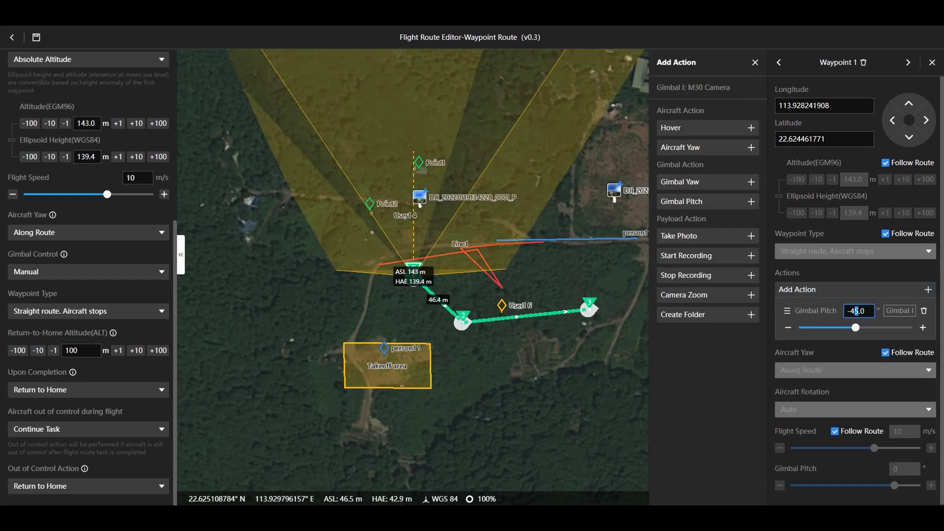
pyautogui.doubleClick(855, 311)
pyautogui.write('70')
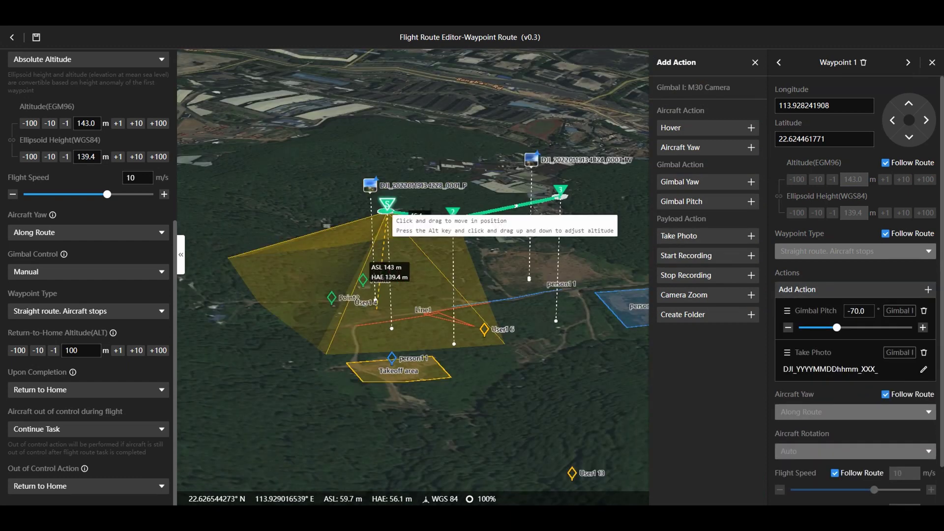
# Reposition the start waypoint and Waypoint 2 further along the route on the map
pyautogui.moveTo(389, 209); pyautogui.dragTo(506, 242)
pyautogui.click(452, 213)
pyautogui.click(561, 189)
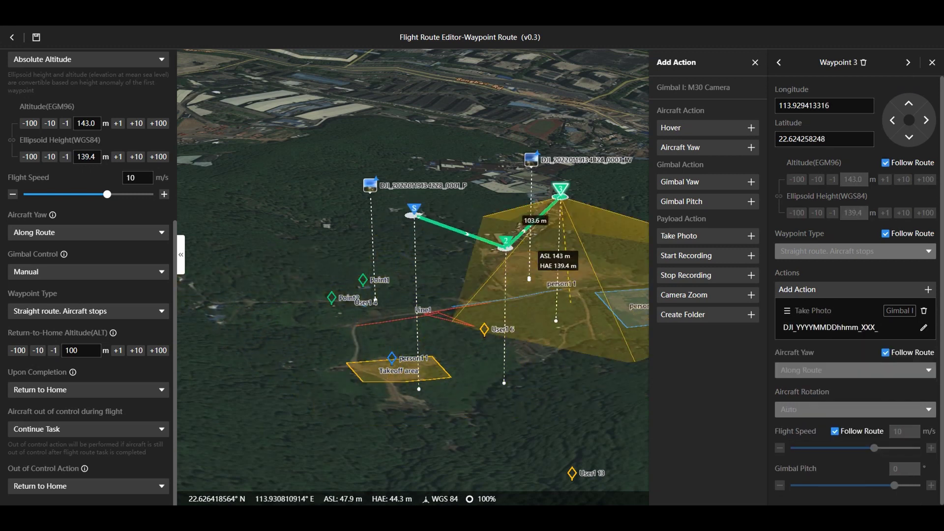